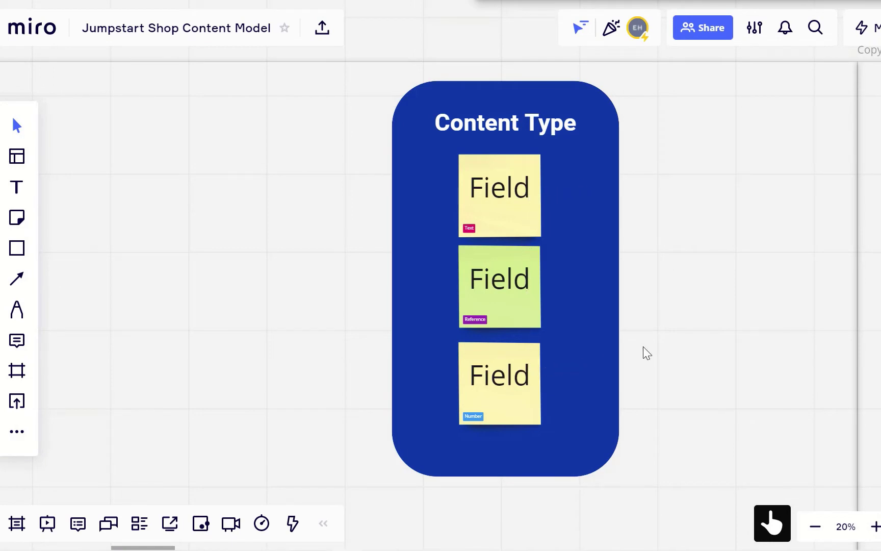
- Drag the Miro board left past the Content Type frame to show Landing Page and Product Section
left_click_drag(880, 321, 54, 246)
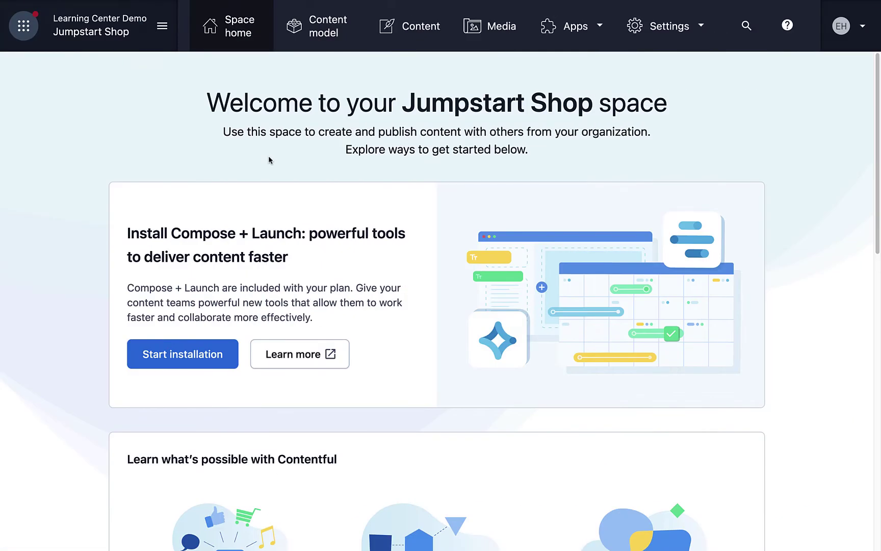
- Go to the Jumpstart Shop content model and begin designing a new content type
left_click(316, 45)
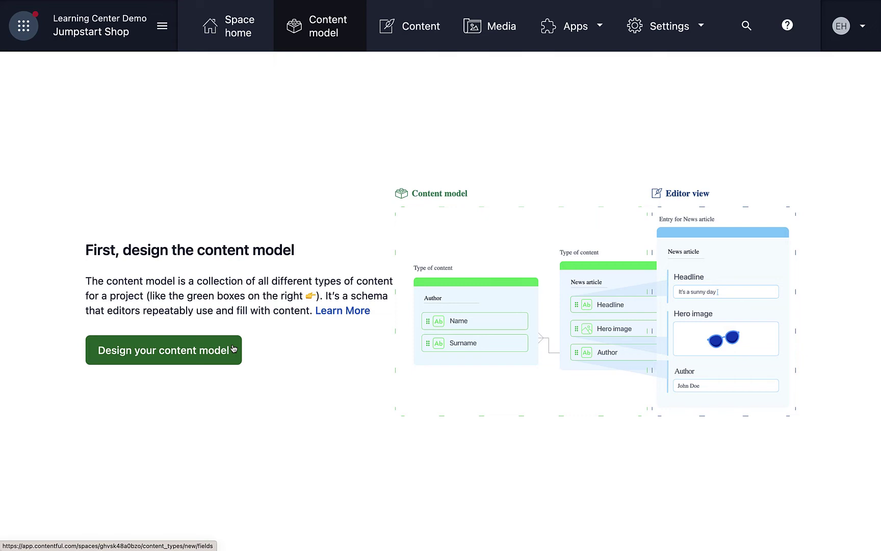
left_click(233, 349)
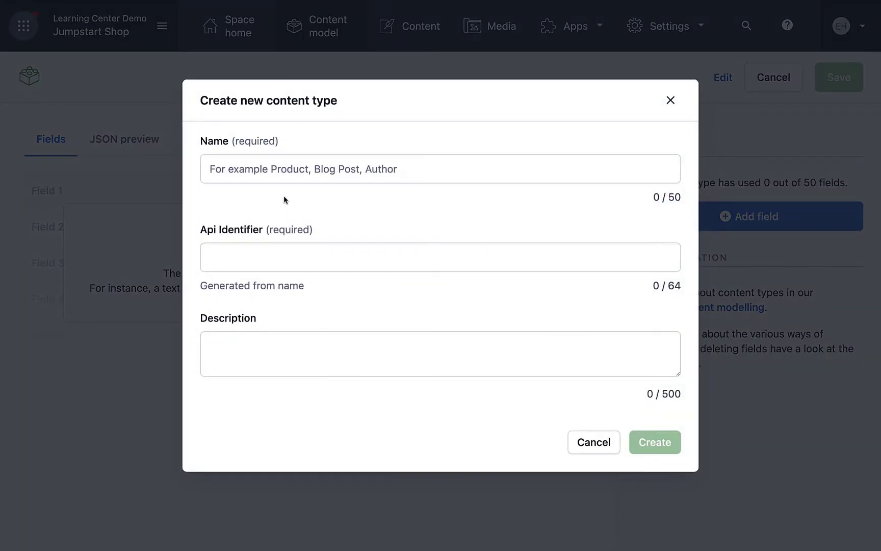
- Create a content type named 'Product' with API identifier product
left_click(292, 176)
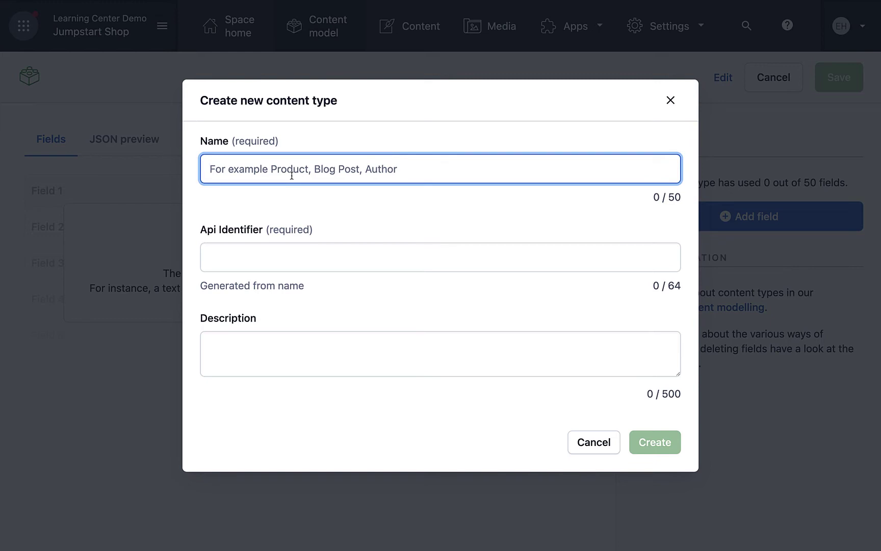
type("Product")
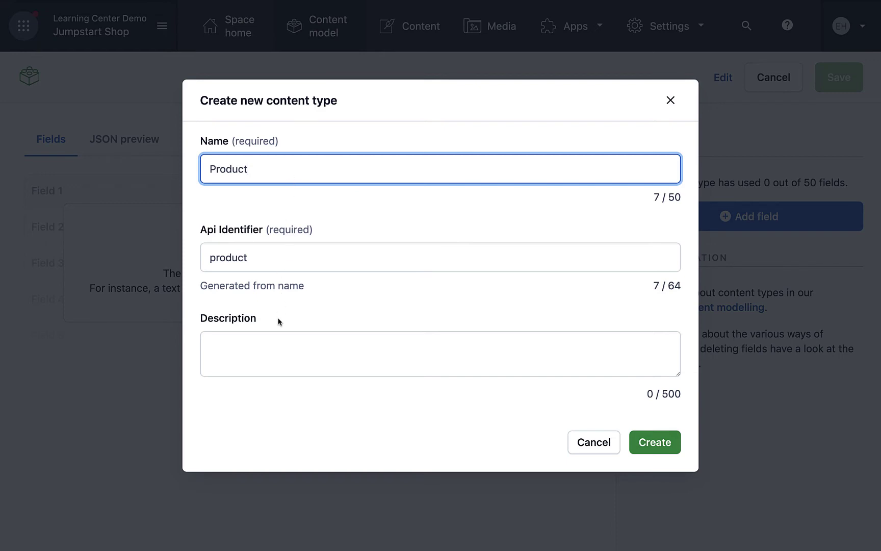
left_click(658, 444)
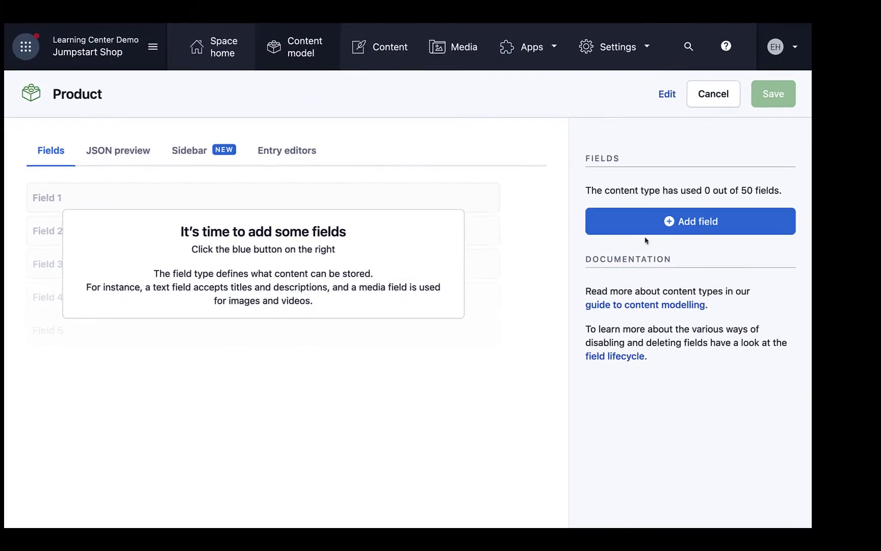
- Add a Short text field named 'Internal Name' to Product
left_click(645, 232)
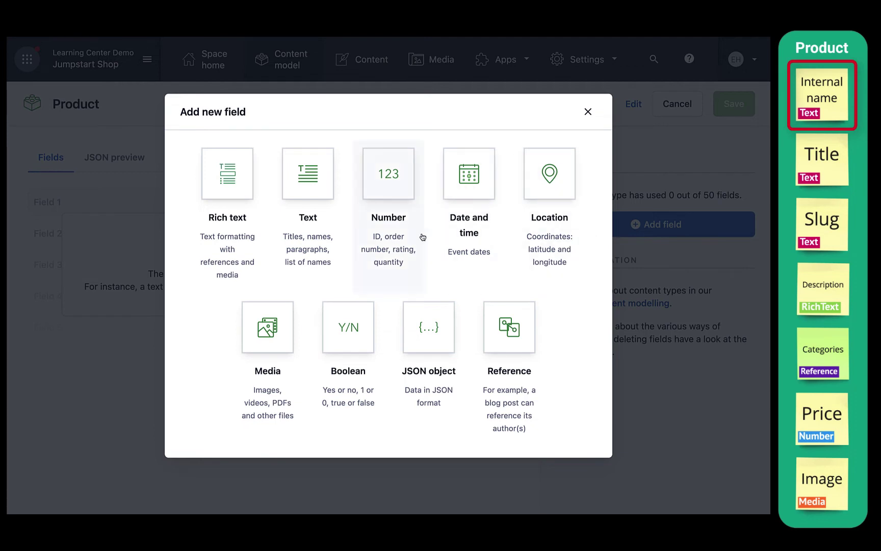
left_click(304, 206)
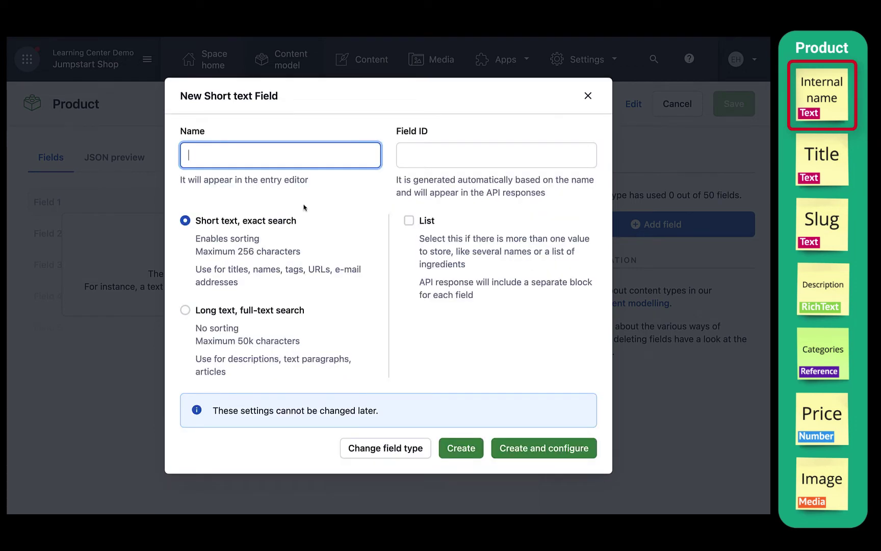
type("Internal Na")
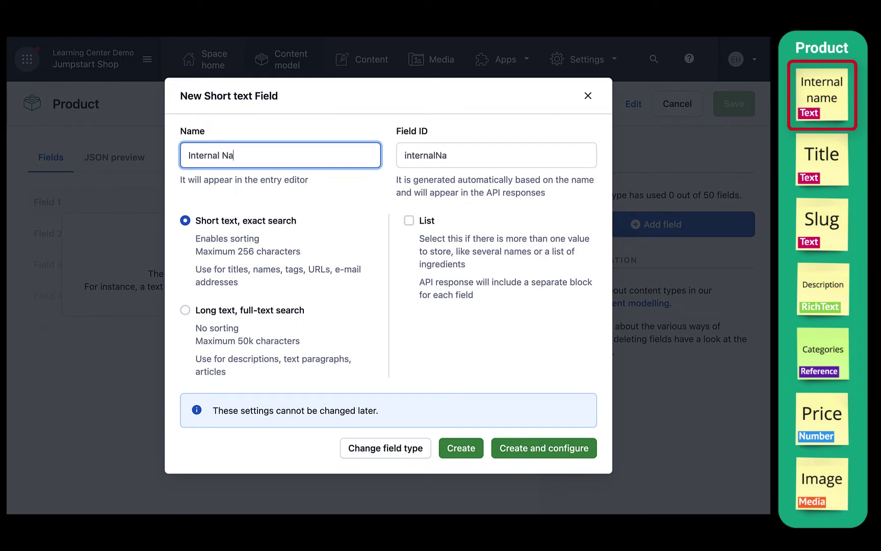
type("me")
left_click(459, 448)
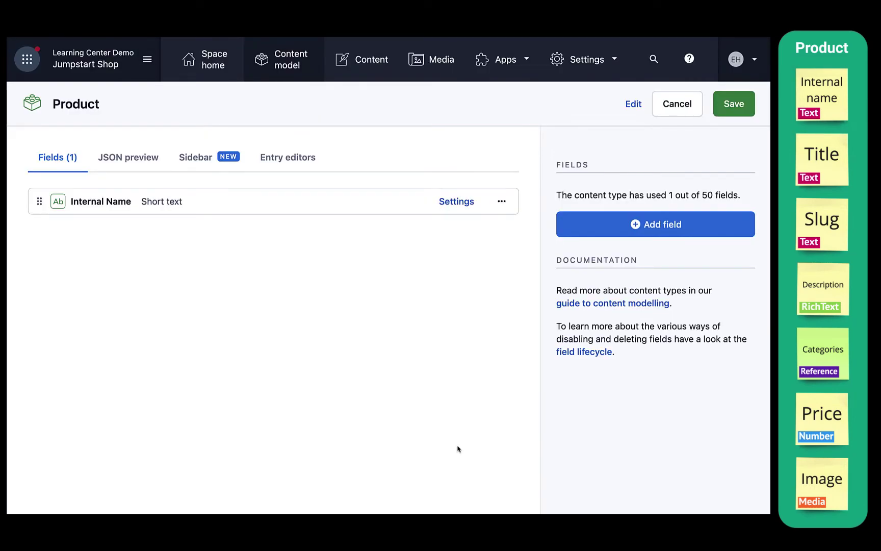
- Add a 'Title' text field to Product and make it the entry title
left_click(598, 234)
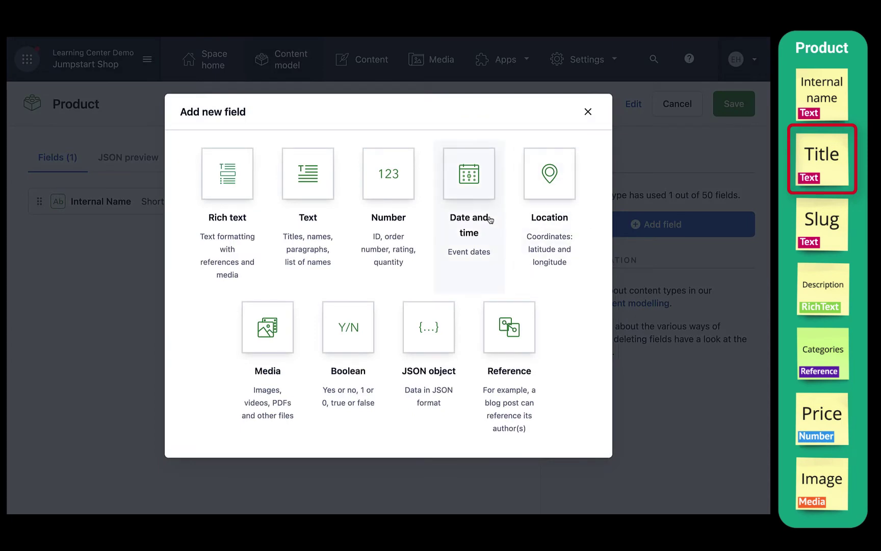
left_click(309, 201)
type("Tit")
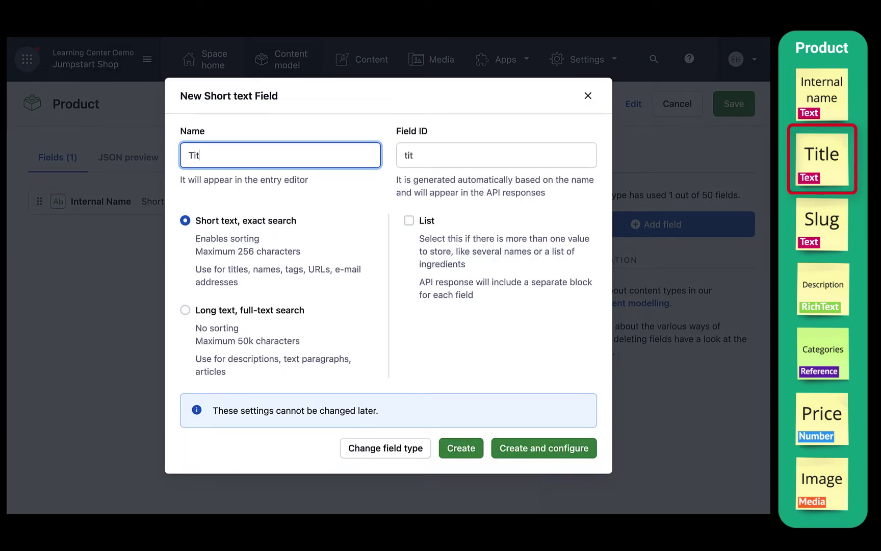
type("le")
left_click(511, 447)
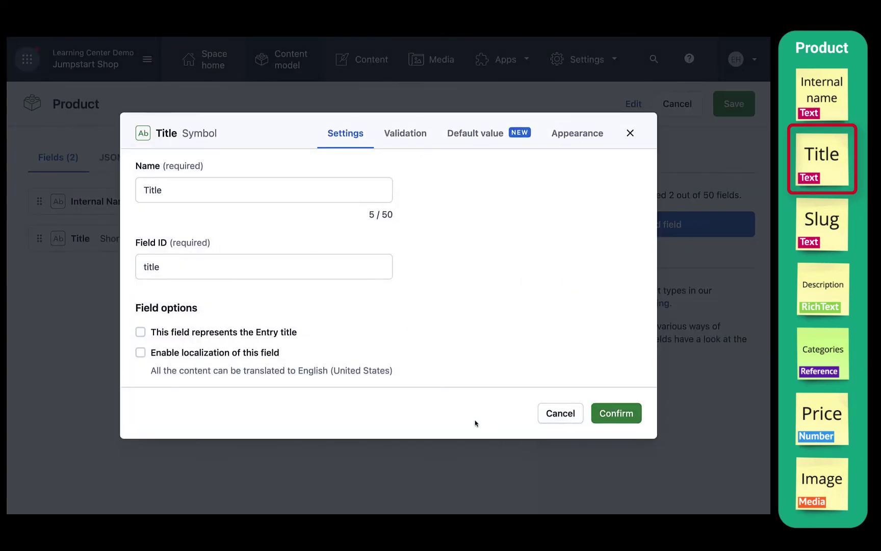
left_click(265, 334)
- Make Title required and unique in its validation settings, then confirm
left_click(393, 145)
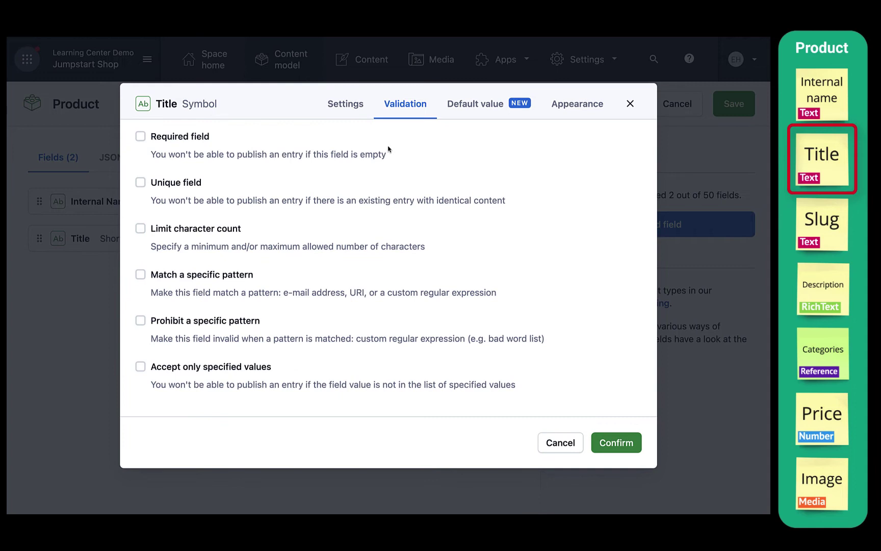
left_click(140, 138)
left_click(140, 182)
left_click(615, 442)
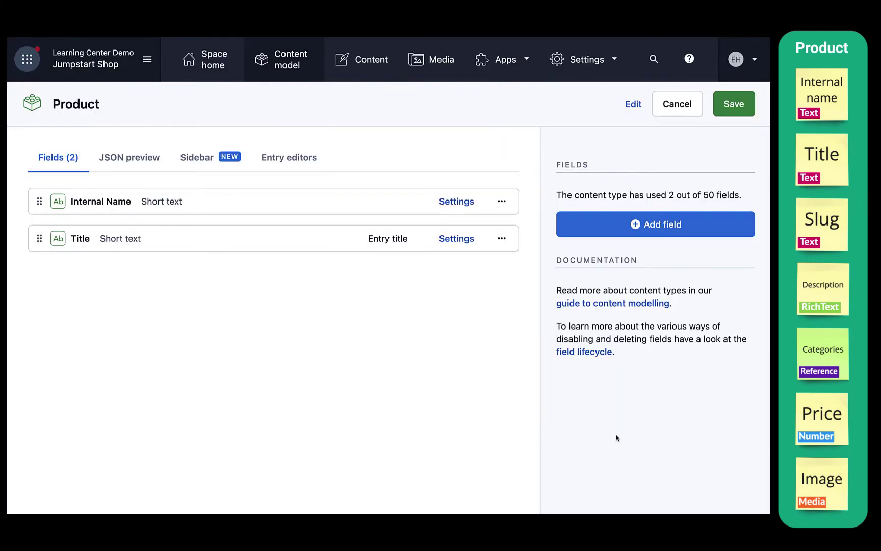
left_click(626, 232)
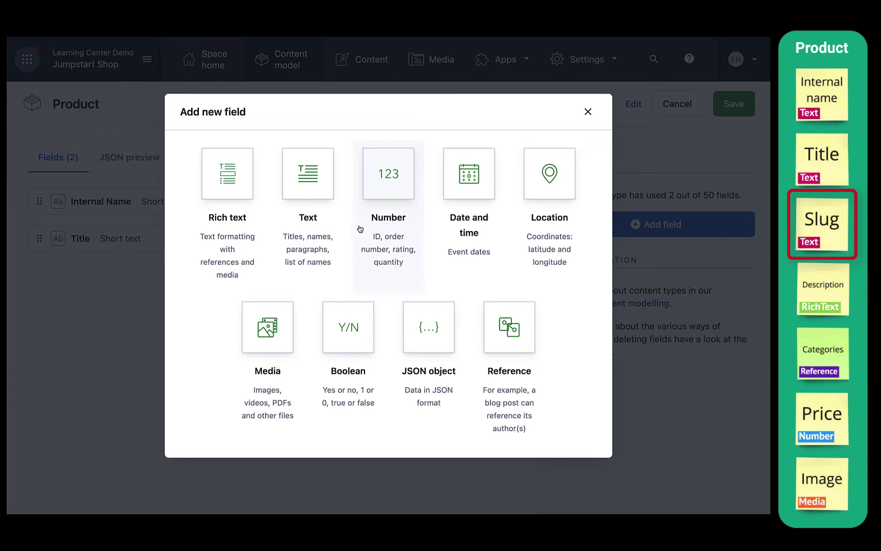
left_click(319, 226)
type("Slu")
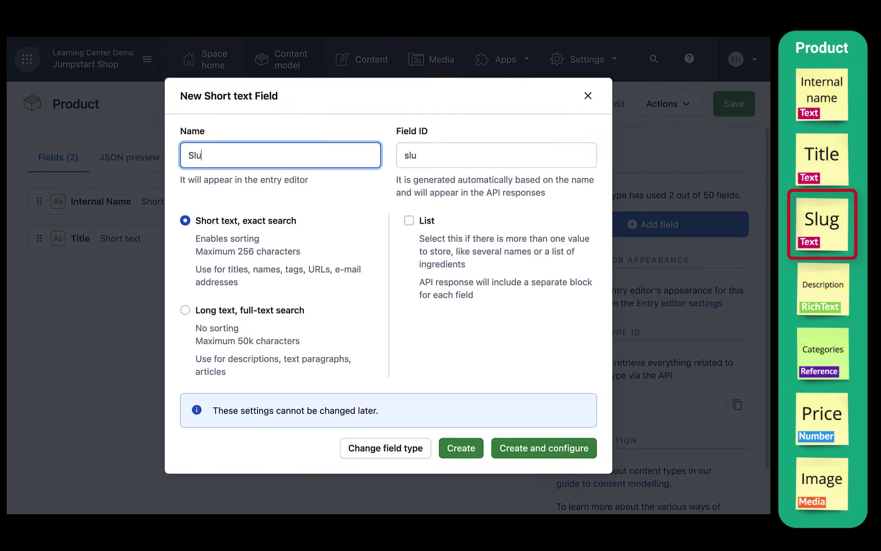
type("g")
left_click(461, 447)
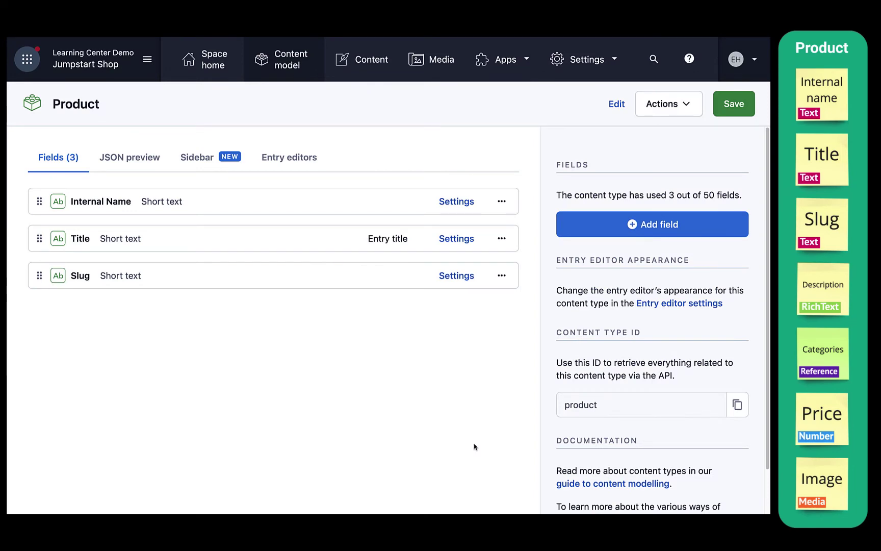
- Add a 'Description' Rich text field to Product with all formatting options disabled
left_click(645, 231)
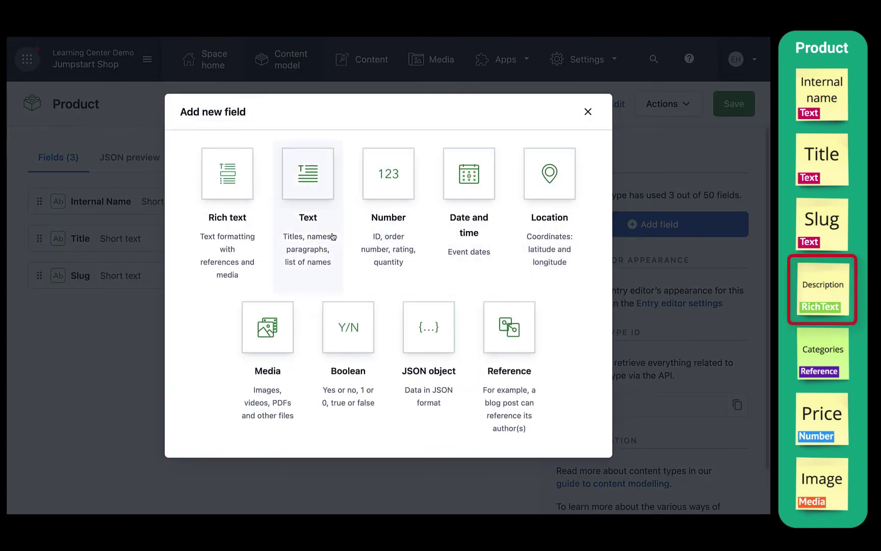
left_click(246, 235)
type("Descript")
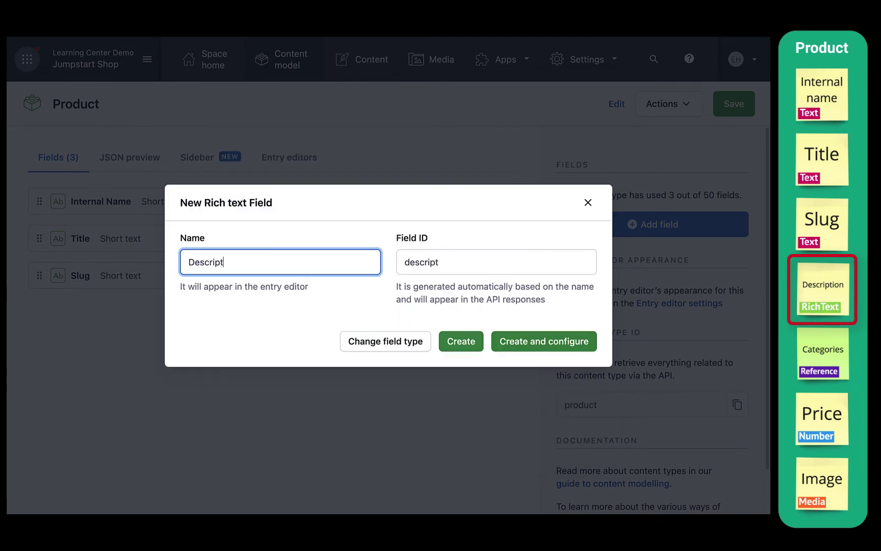
type("ion")
left_click(535, 341)
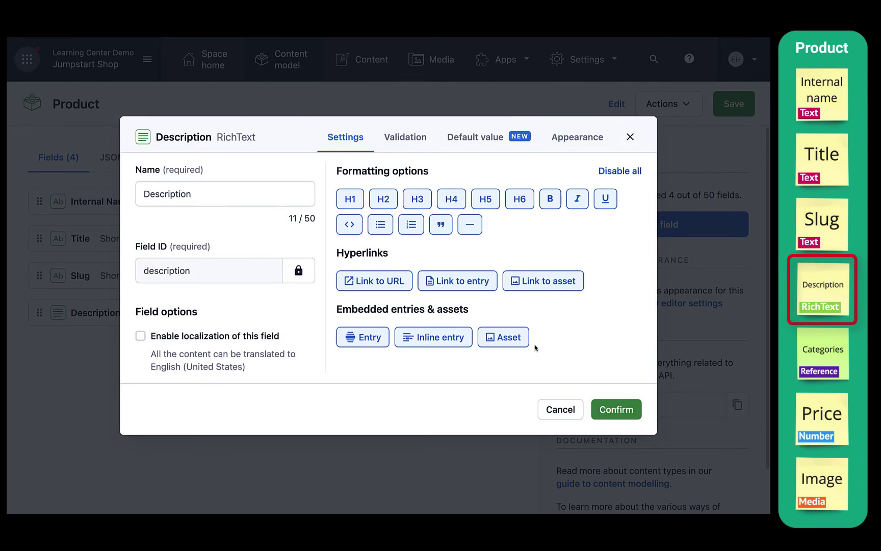
left_click(609, 174)
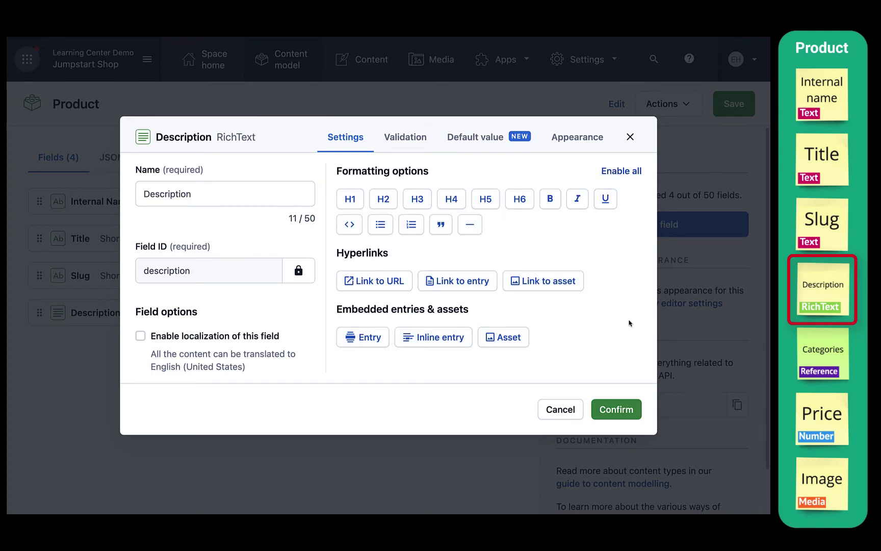
left_click(616, 408)
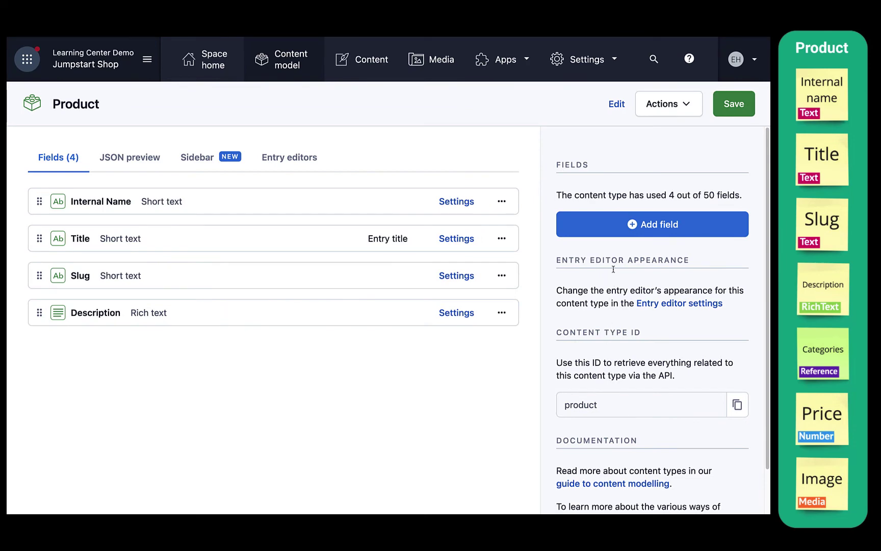
- Add a 'Categories' Reference field to Product set to Many references
left_click(630, 232)
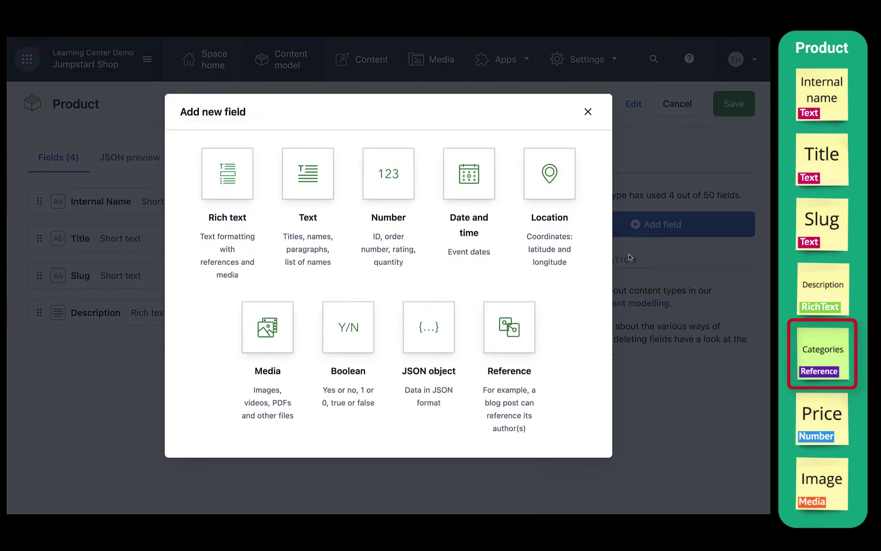
left_click(514, 342)
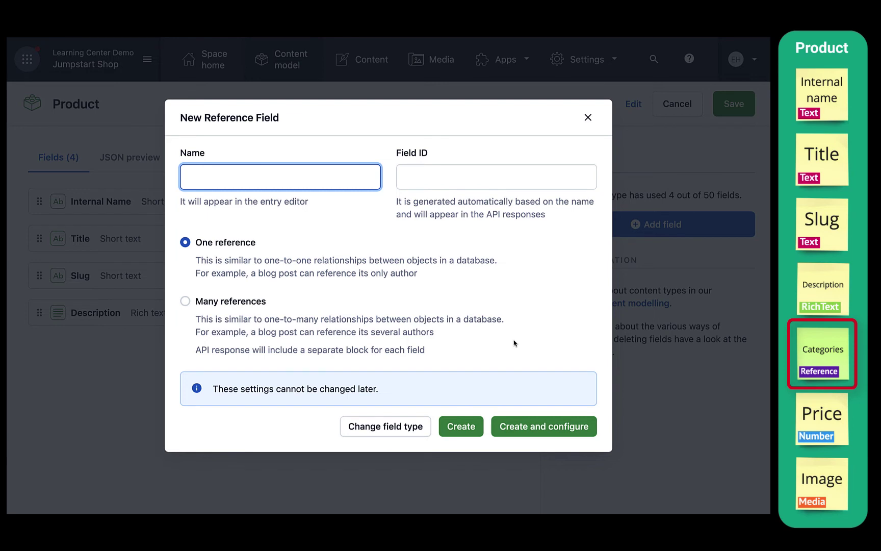
type("Categories")
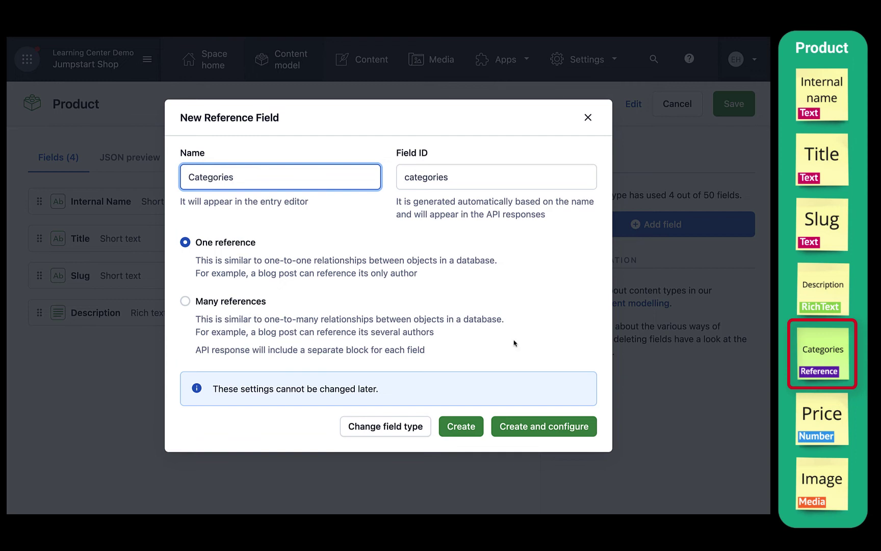
left_click(184, 302)
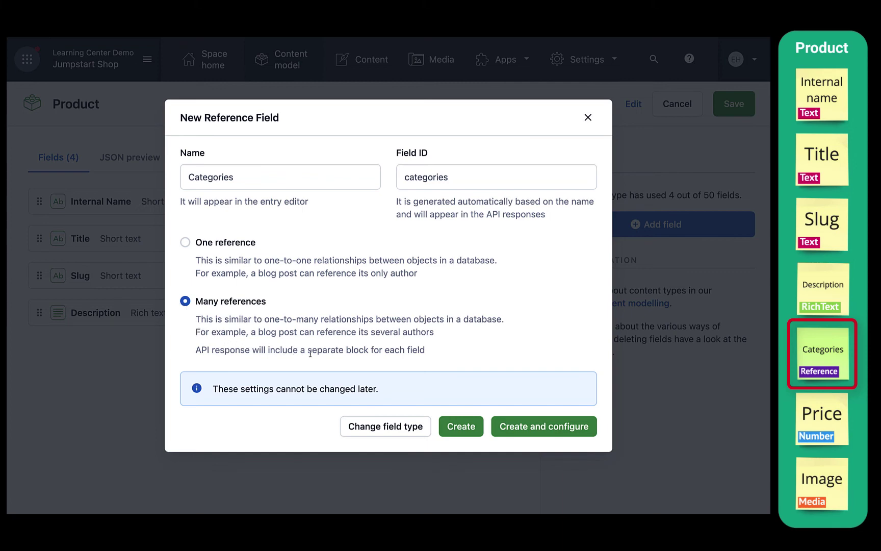
left_click(461, 426)
- Add a 'Price' Number field of type Decimal to Product
left_click(565, 225)
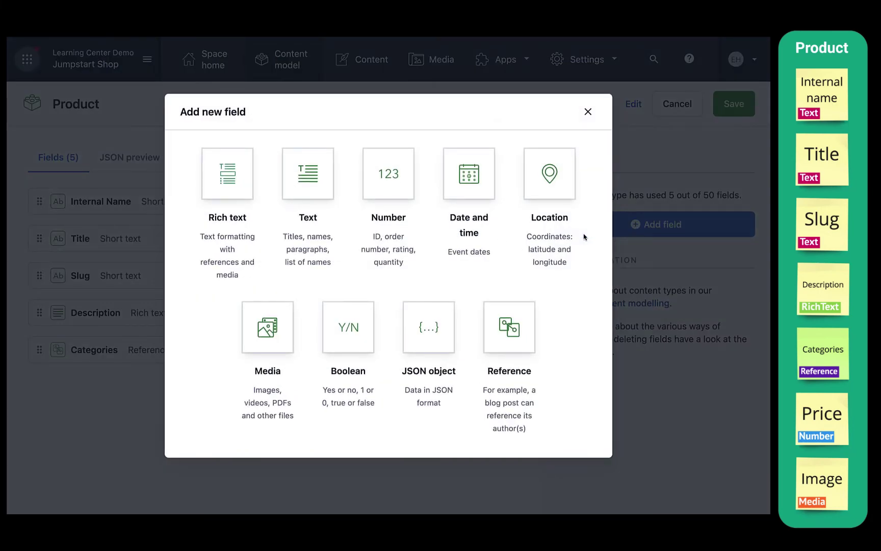
left_click(406, 190)
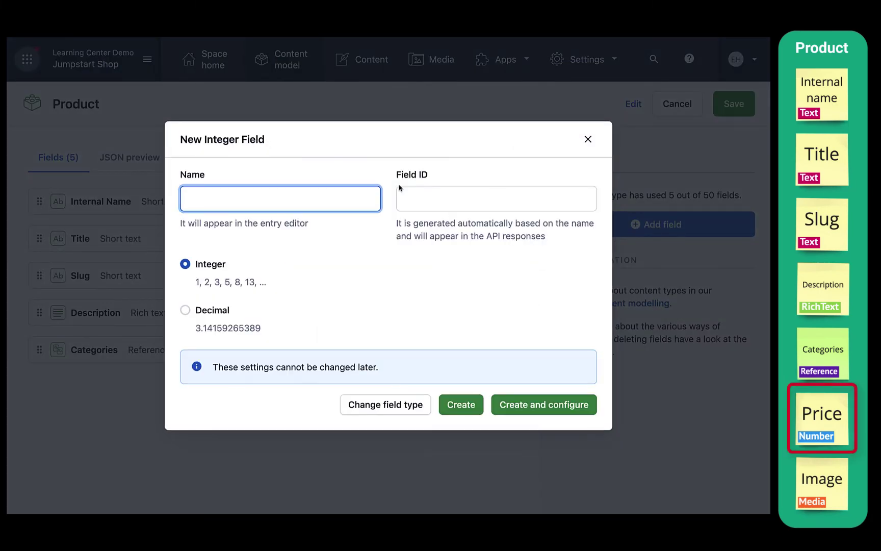
type("Price")
left_click(200, 313)
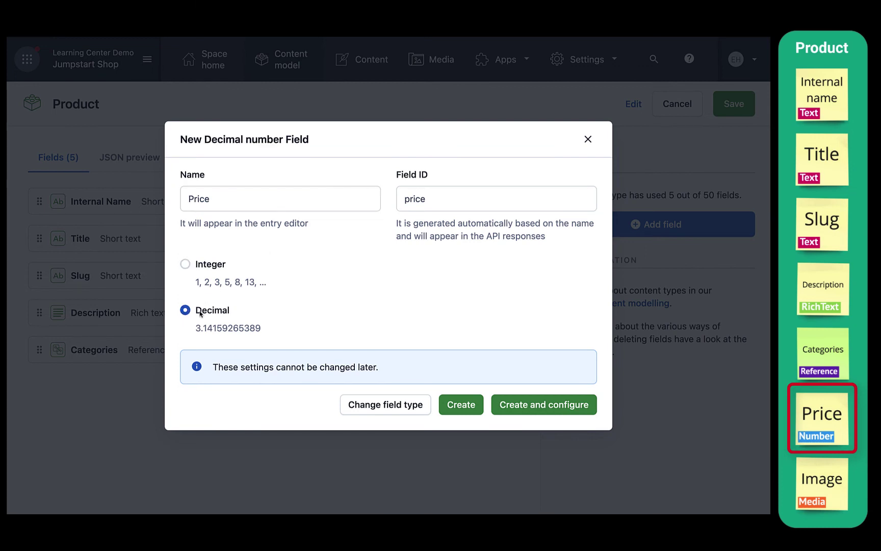
left_click(464, 405)
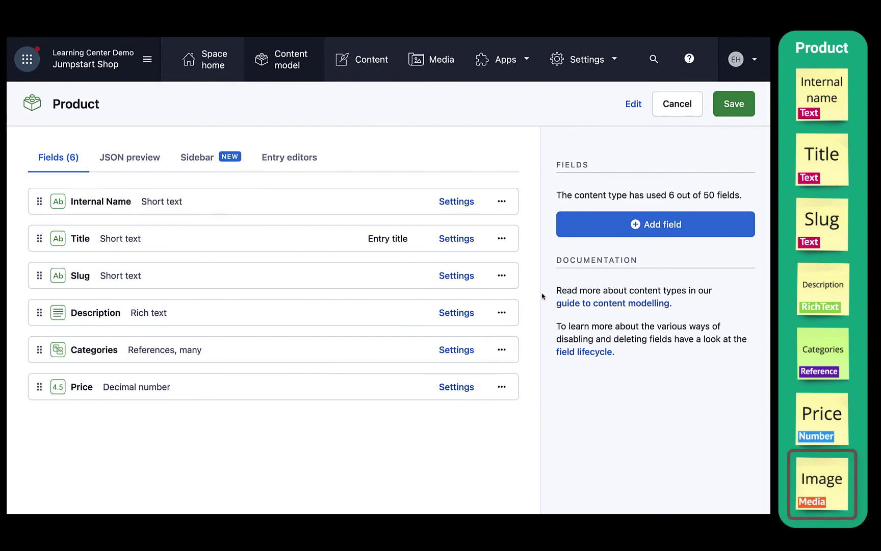
- Add an 'Image' Media field holding one file to Product
left_click(590, 231)
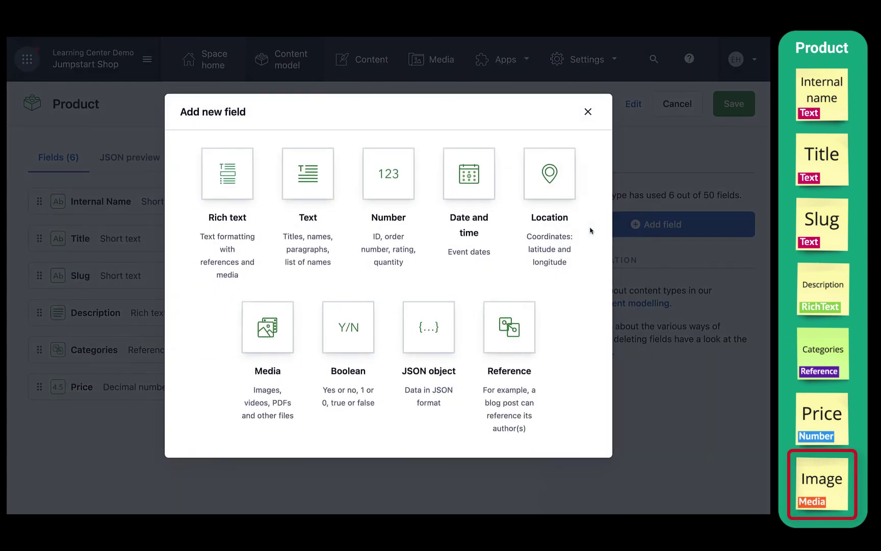
left_click(275, 334)
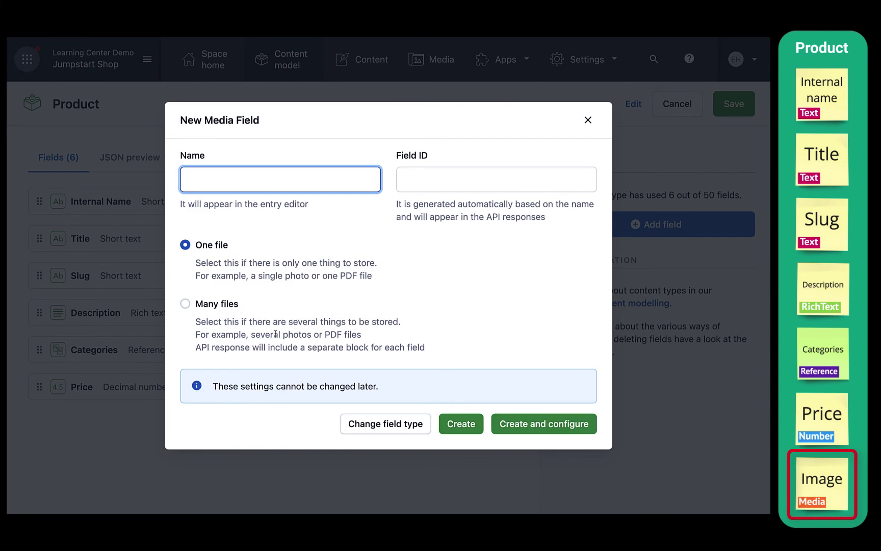
type("Image")
left_click(461, 423)
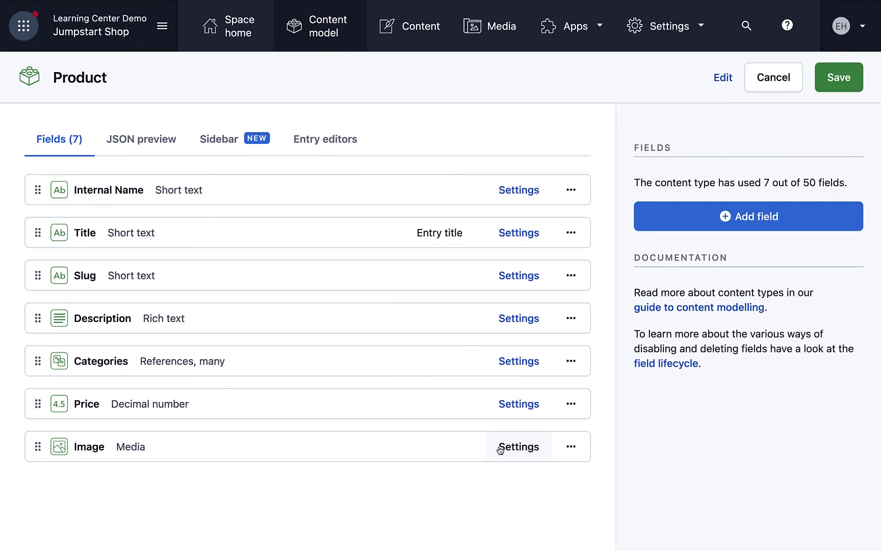
mouse_move(422, 445)
left_mouse_down()
mouse_move(421, 389)
mouse_move(422, 437)
left_mouse_up()
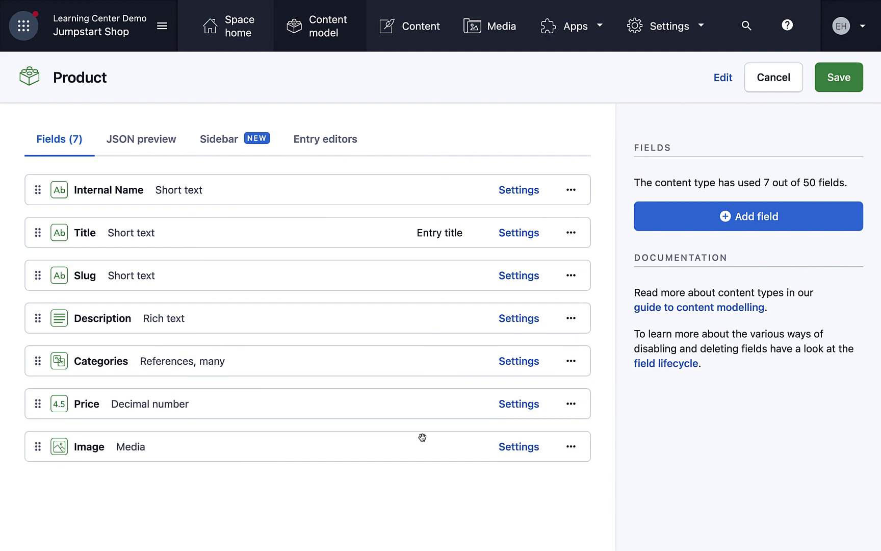